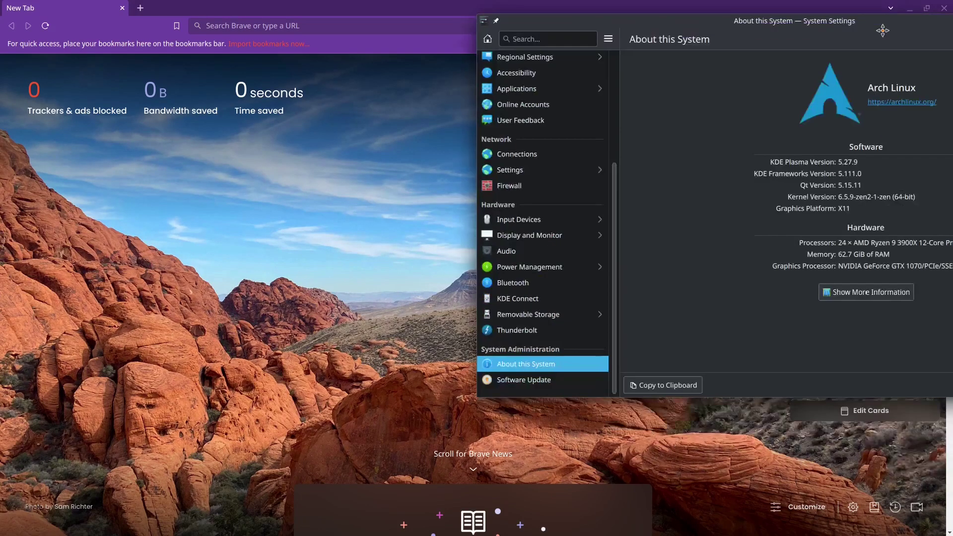
# - Close the system details window and try loading the misspelled address adnausaem.io
pyautogui.moveTo(880, 35); pyautogui.dragTo(506, 122)
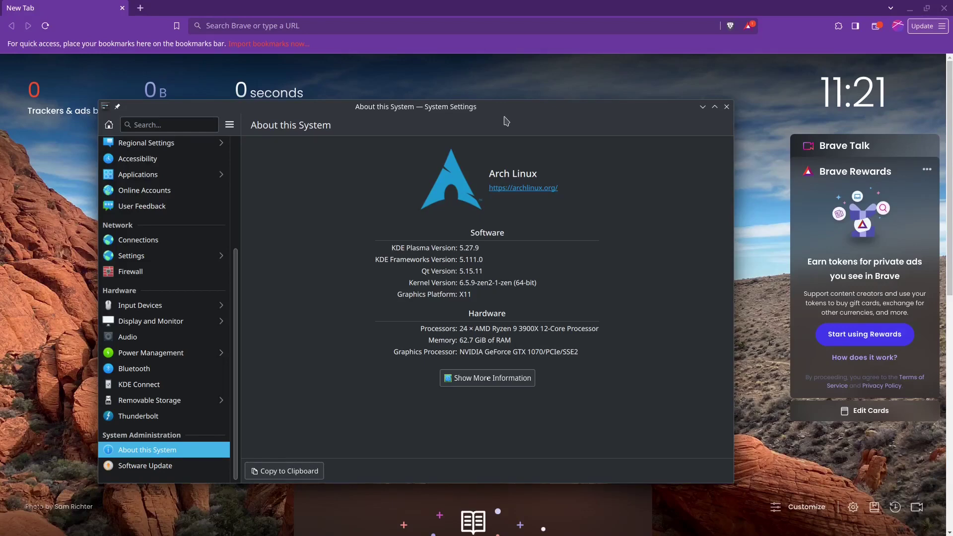
pyautogui.click(726, 108)
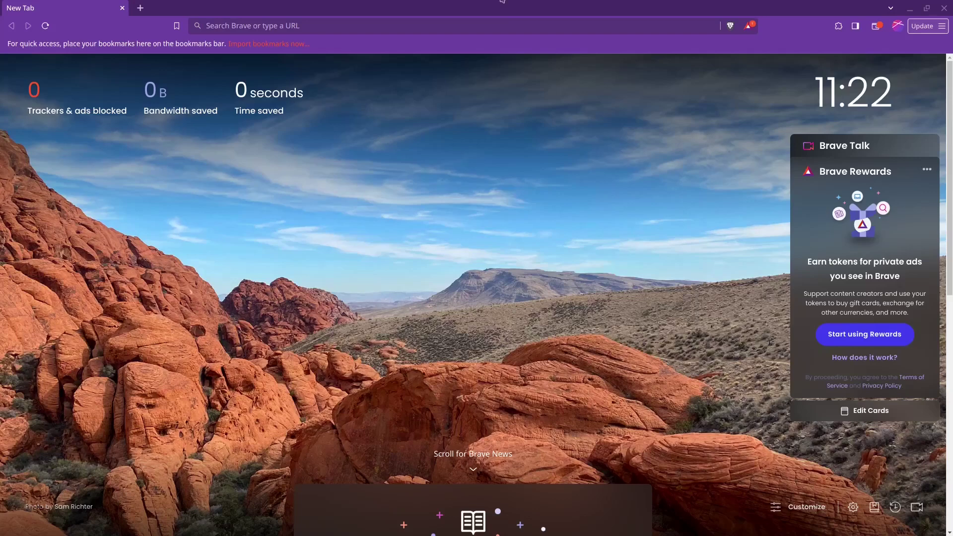
pyautogui.click(503, 29)
pyautogui.write('ad')
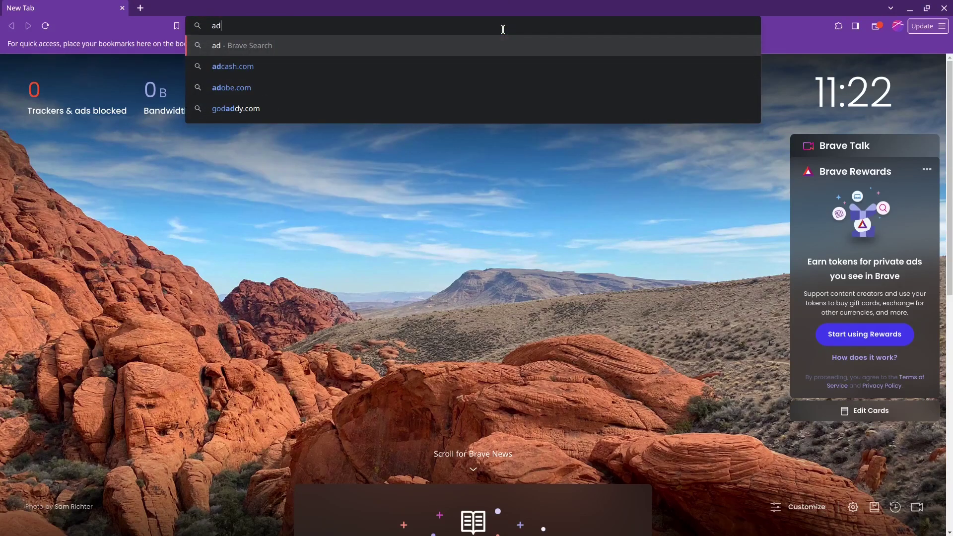
pyautogui.write('nausaem.io')
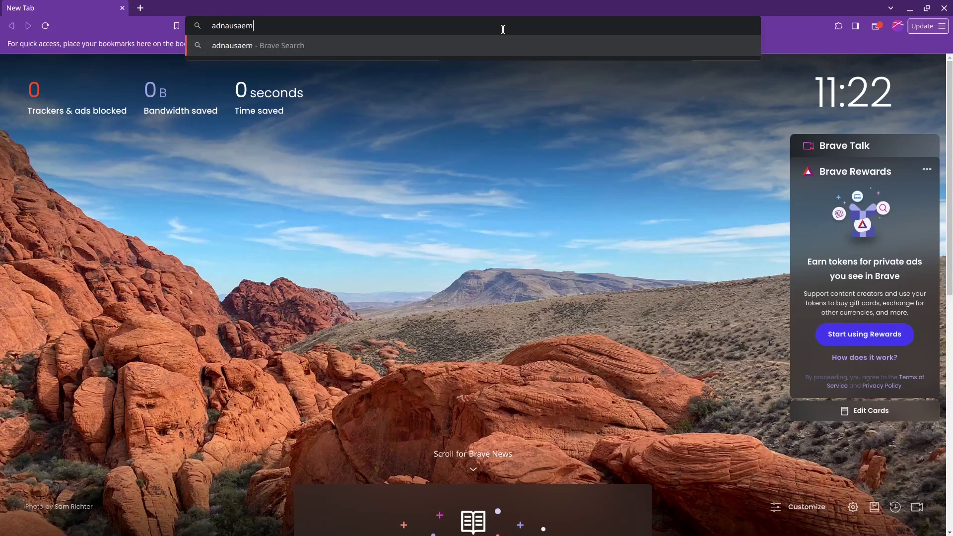
pyautogui.press('Return')
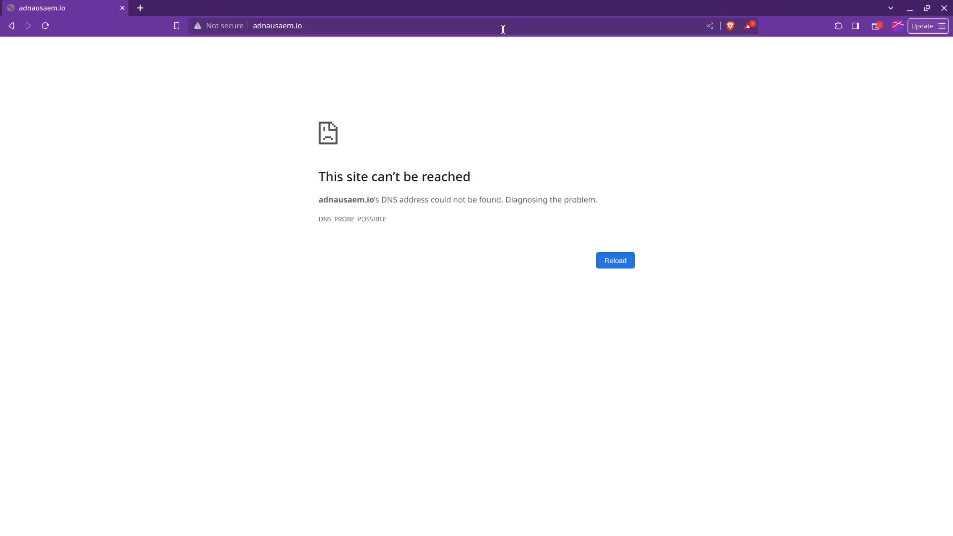
# - Run a search for 'goo' in place of the failed address
pyautogui.click(503, 29)
pyautogui.write('goo')
pyautogui.press('Return')
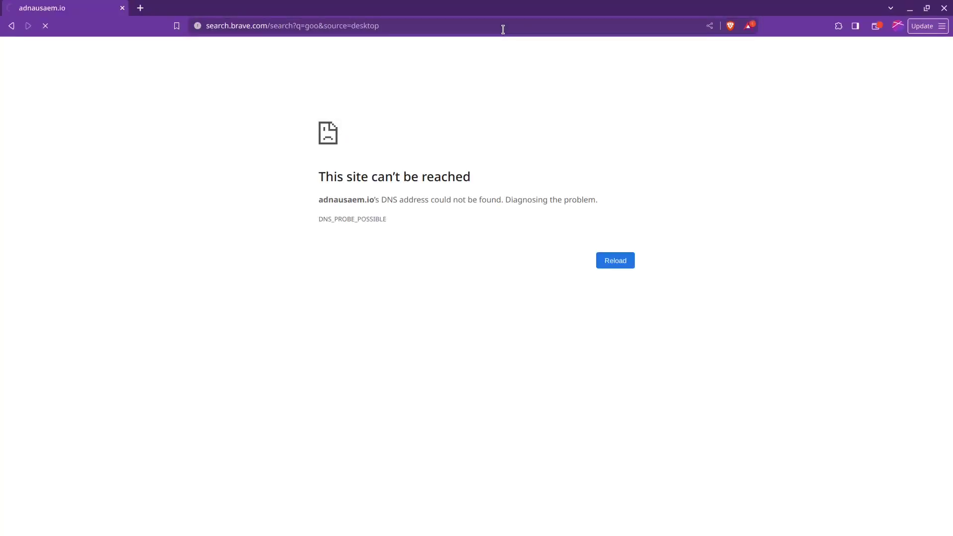
# - Replace the search terms with the 'ad nauseam' suggestion and look over the results
pyautogui.click(323, 106)
pyautogui.hotkey('ctrl', 'a')
pyautogui.write('adnaus')
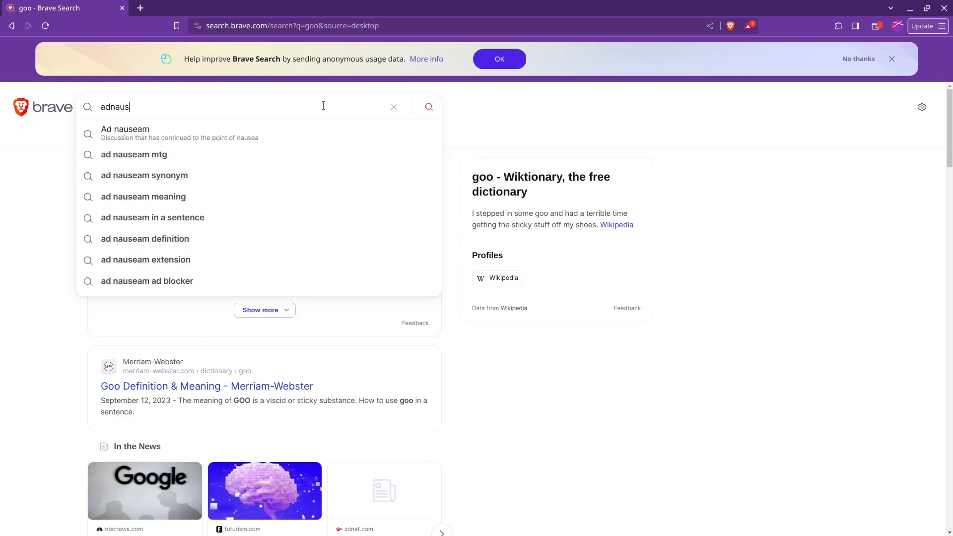
pyautogui.press('Down')
pyautogui.press('Return')
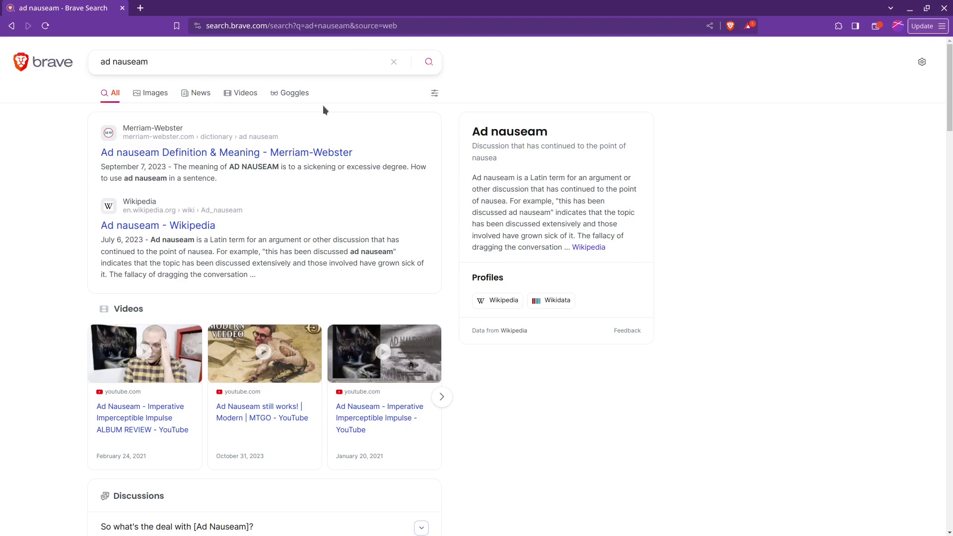
pyautogui.scroll(-5, 323, 106)
pyautogui.scroll(4, 322, 105)
pyautogui.scroll(-8, 323, 106)
pyautogui.scroll(10, 323, 105)
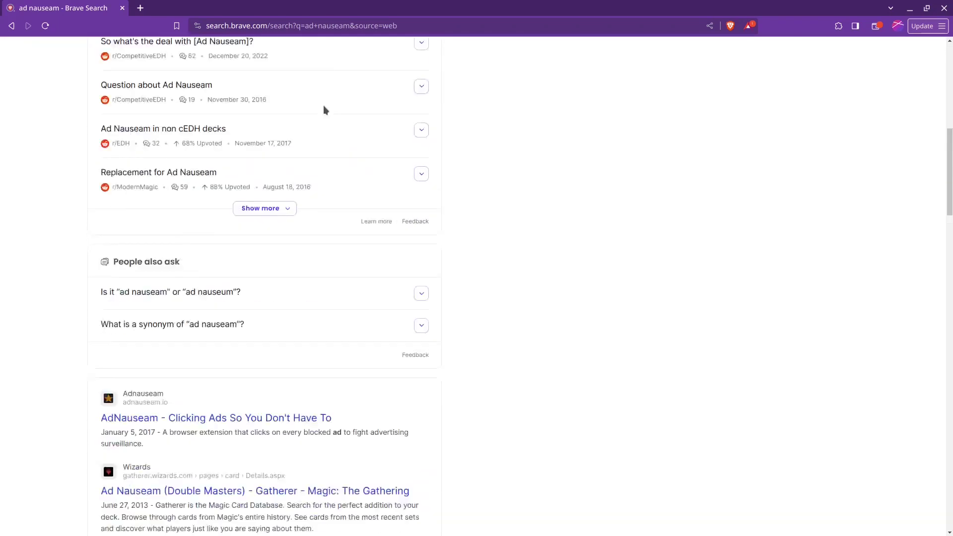
# - Edit the address text into adnauseam.io and load the AdNauseam homepage
pyautogui.click(357, 52)
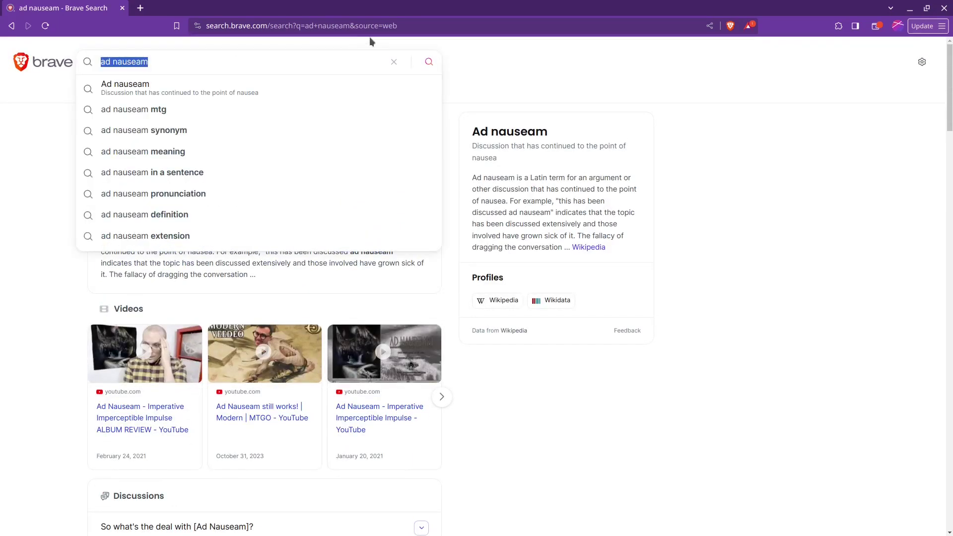
pyautogui.click(372, 34)
pyautogui.write('a')
pyautogui.press('BackSpace')
pyautogui.hotkey('ctrl', 'Left')
pyautogui.press('BackSpace')
pyautogui.hotkey('ctrl', 'a')
pyautogui.press('Right')
pyautogui.write('.io')
pyautogui.press('Return')
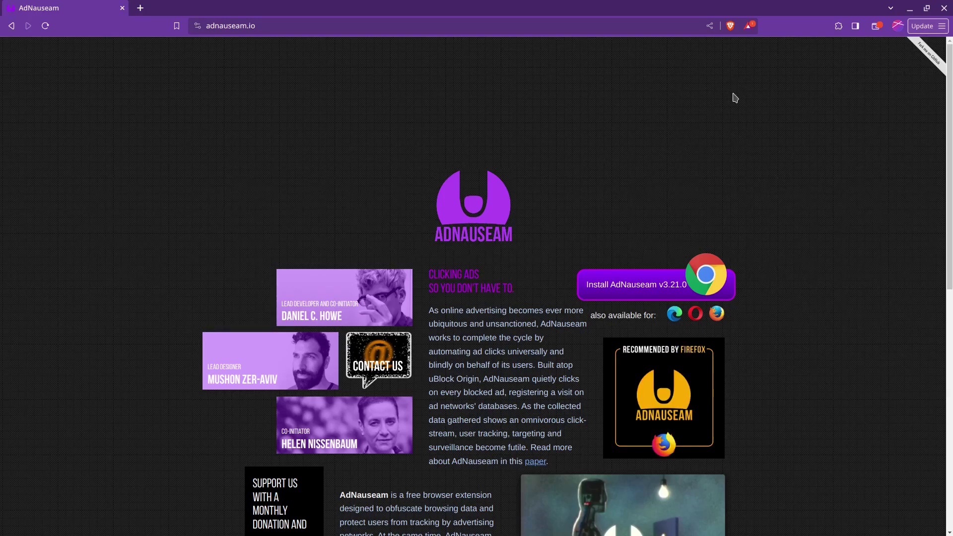
# - Open Brave's extensions management page and the Chrome Web Store in a new tab
pyautogui.click(839, 26)
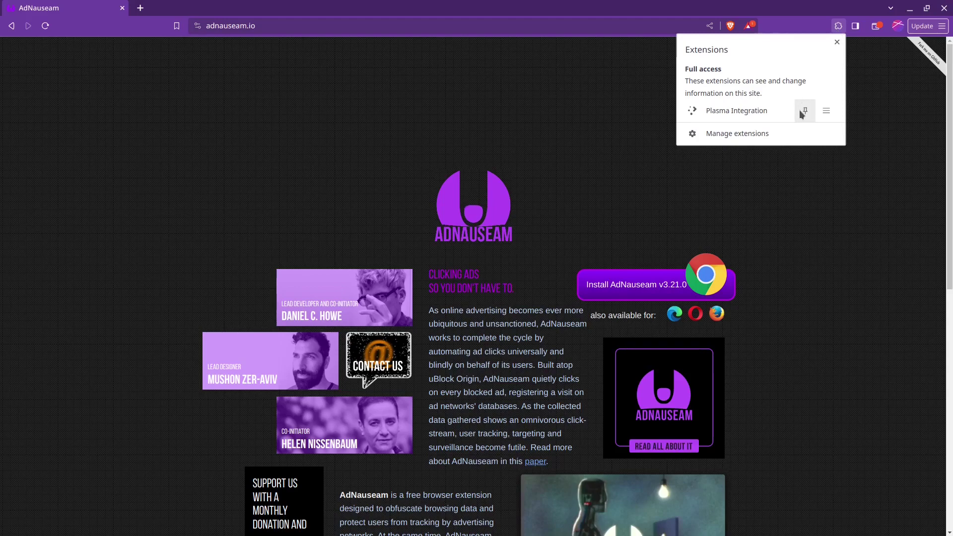
pyautogui.click(777, 132)
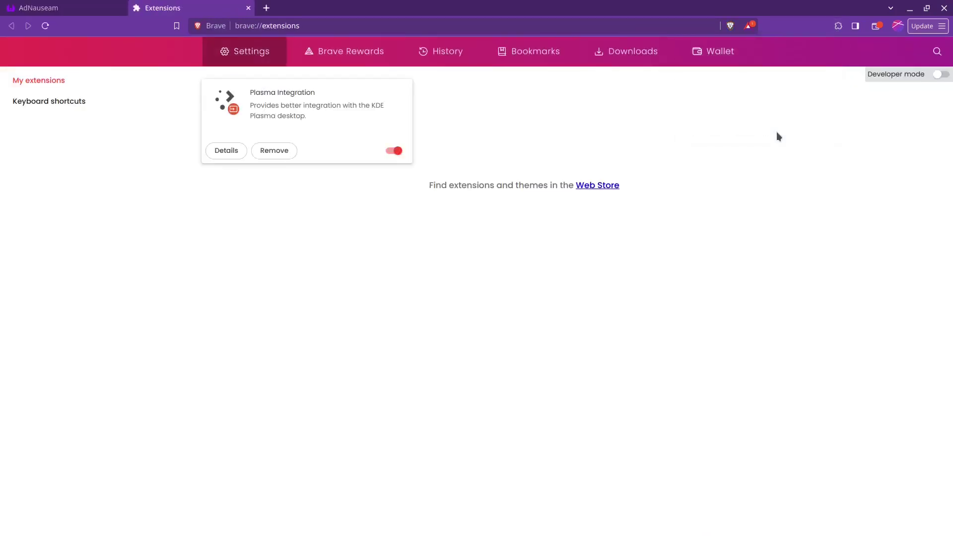
pyautogui.click(590, 185)
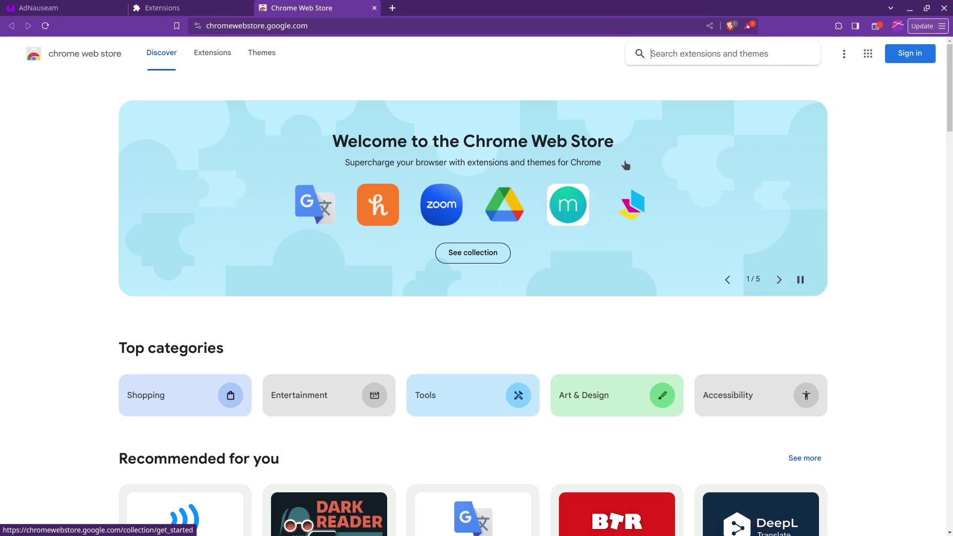
# - Open AdNauseam's Chromium install guide and download adnauseam.chromium.zip
pyautogui.click(107, 18)
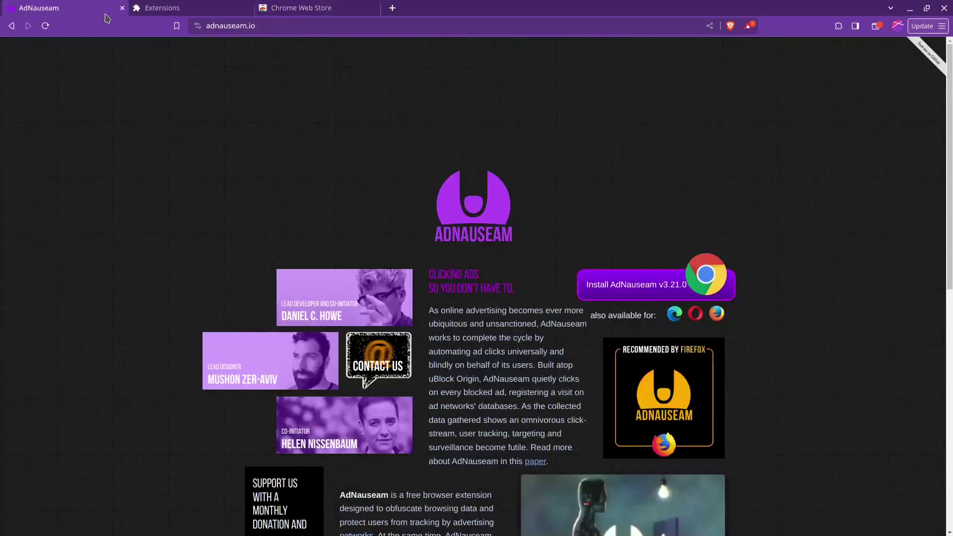
pyautogui.click(617, 279)
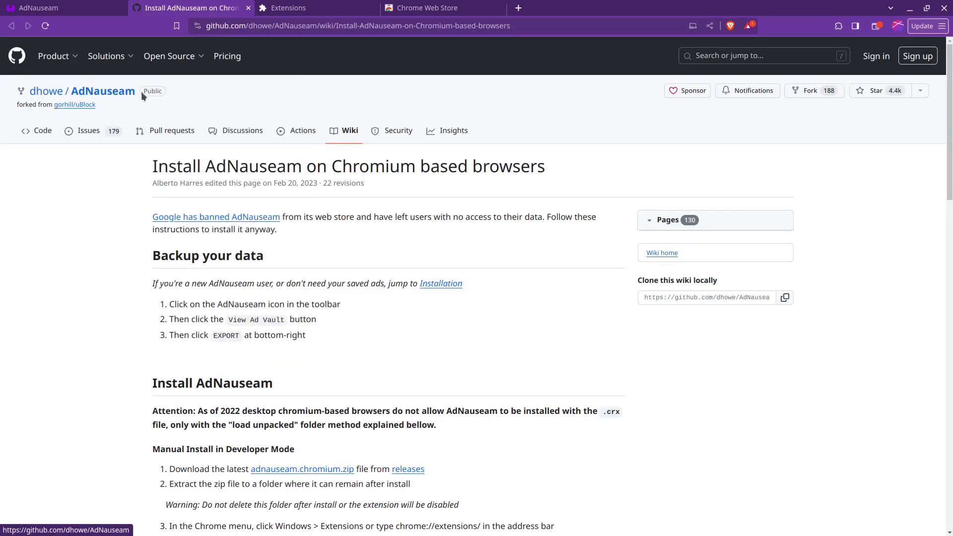
pyautogui.scroll(-4, 285, 277)
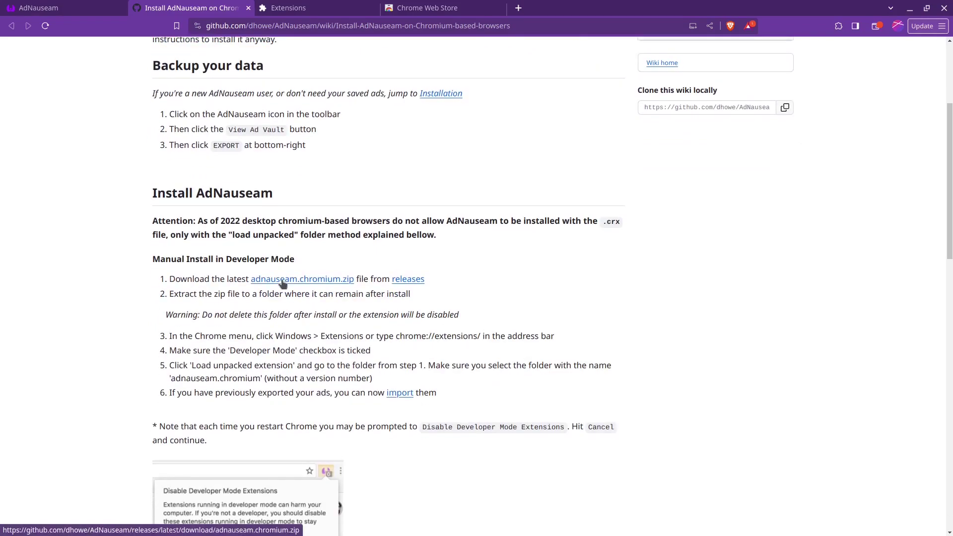
pyautogui.click(290, 278)
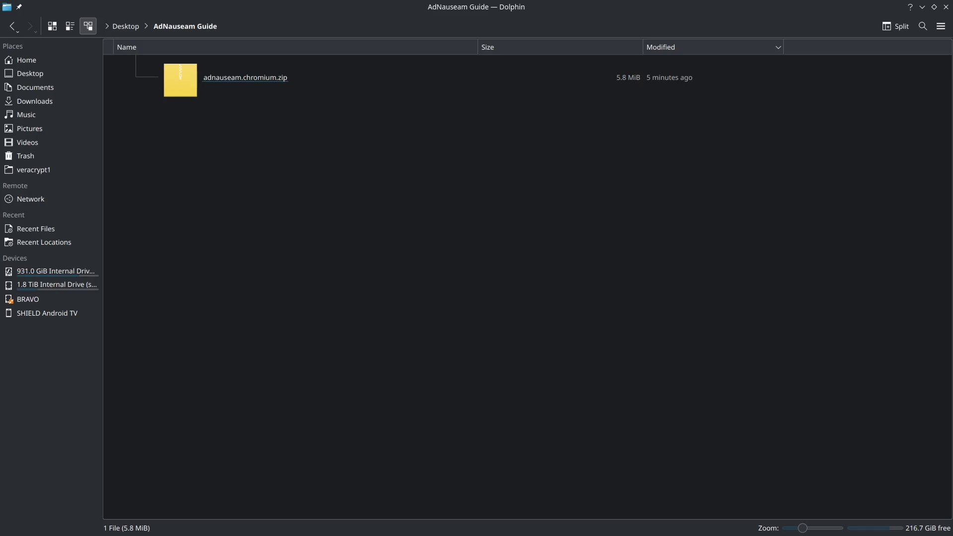
# - Extract adnauseam.chromium.zip in place inside the AdNauseam Guide folder
pyautogui.rightClick(366, 95)
pyautogui.moveTo(300, 90); pyautogui.dragTo(293, 92)
pyautogui.press('Escape')
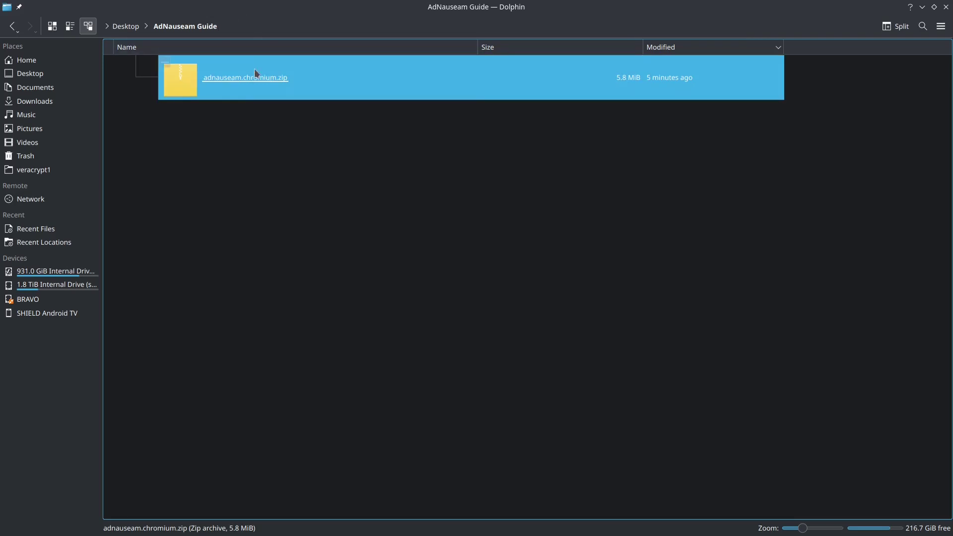
pyautogui.rightClick(256, 75)
pyautogui.moveTo(420, 212)
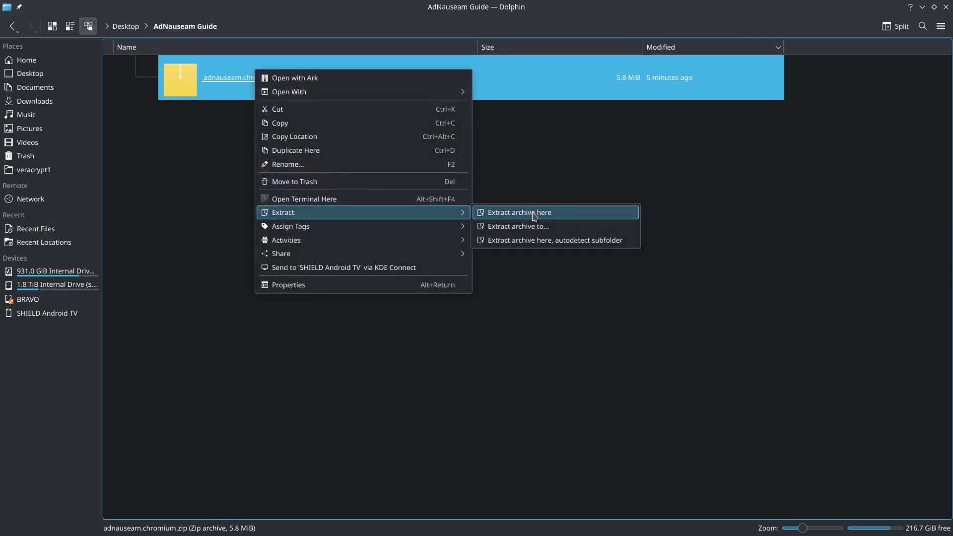
pyautogui.click(535, 214)
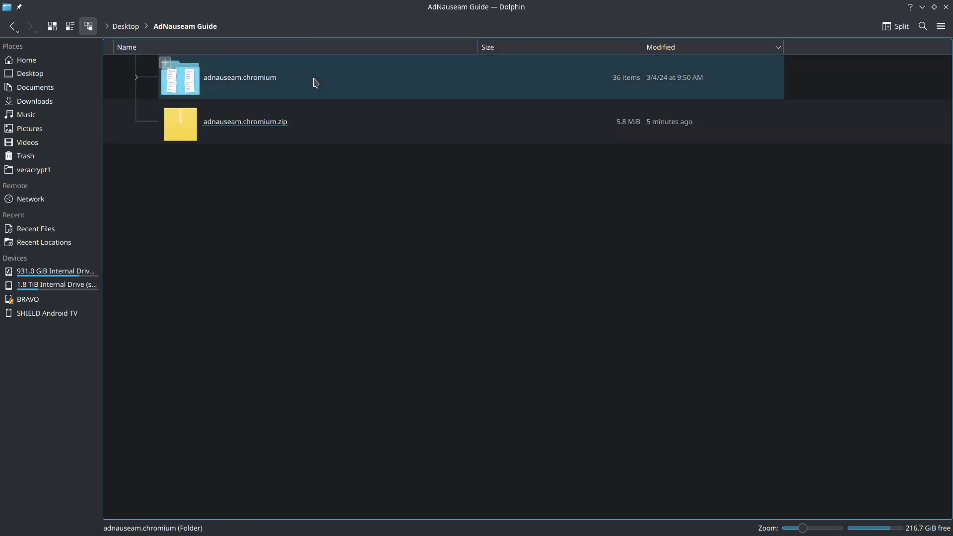
# - Expand the new 36-item adnauseam.chromium folder to check it, then close Dolphin
pyautogui.click(143, 87)
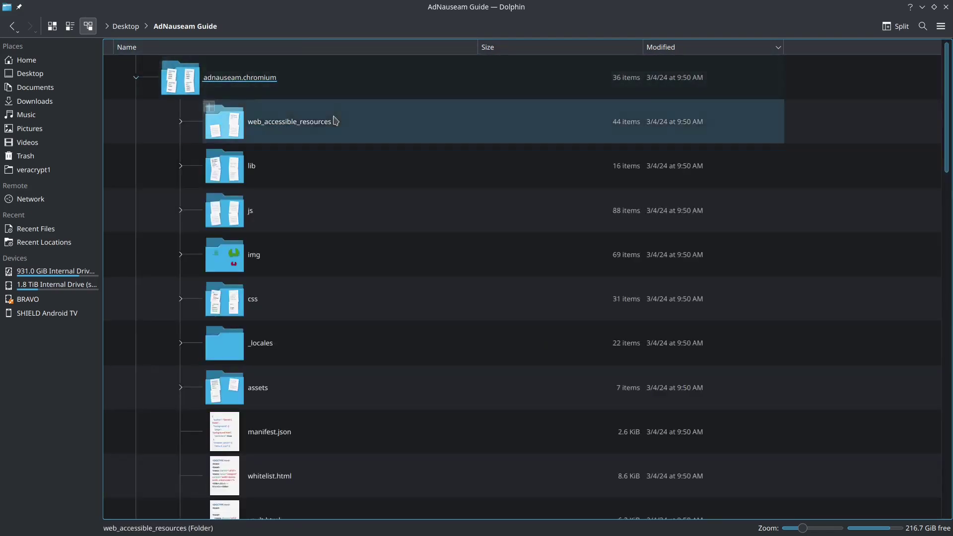
pyautogui.scroll(-10, 334, 121)
pyautogui.scroll(-3, 334, 120)
pyautogui.scroll(10, 333, 121)
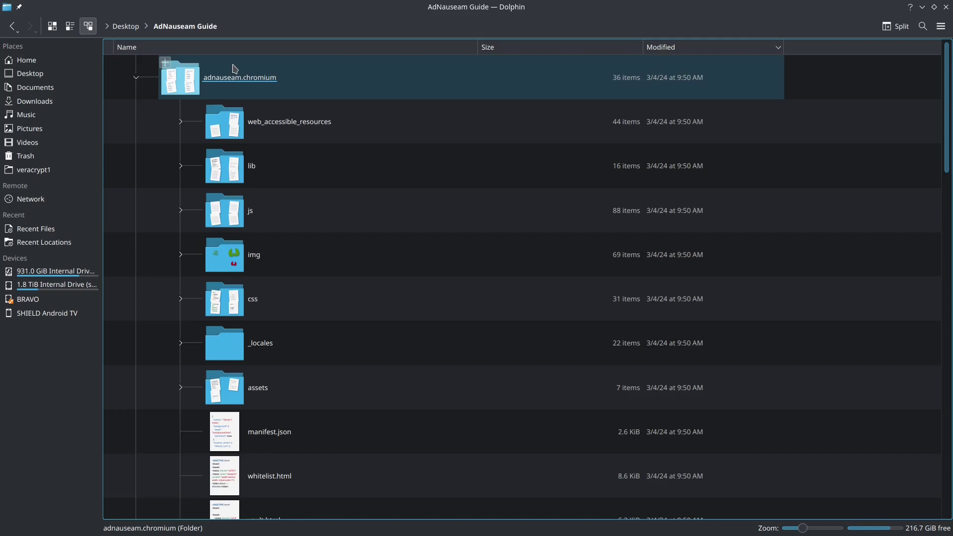
pyautogui.click(924, 8)
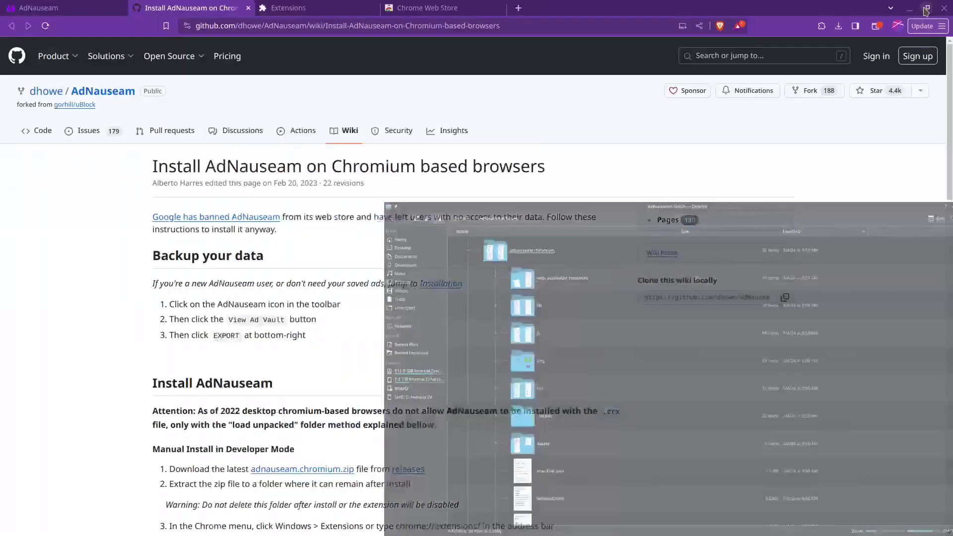
# - Close the GitHub guide tab, switch Developer mode on, and choose Load unpacked
pyautogui.click(249, 9)
pyautogui.click(218, 16)
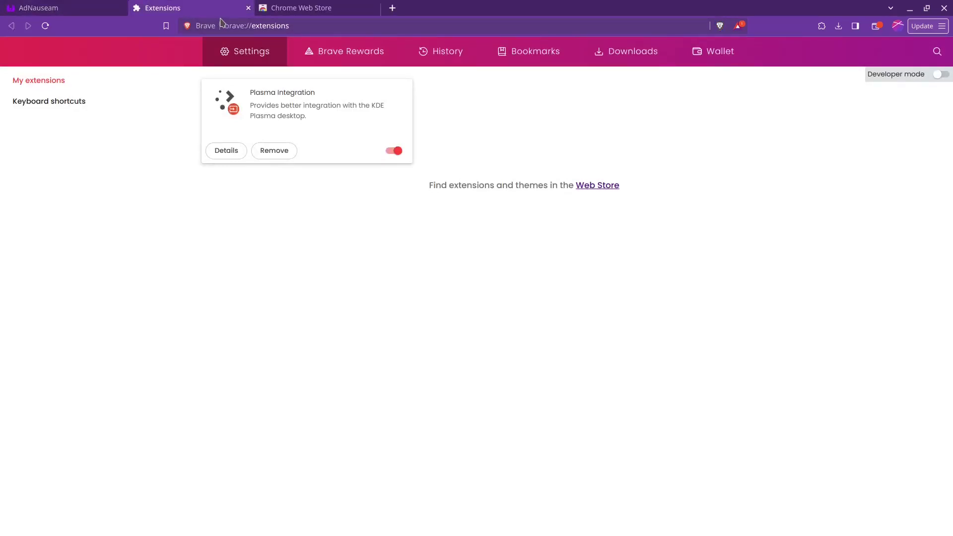
pyautogui.click(937, 80)
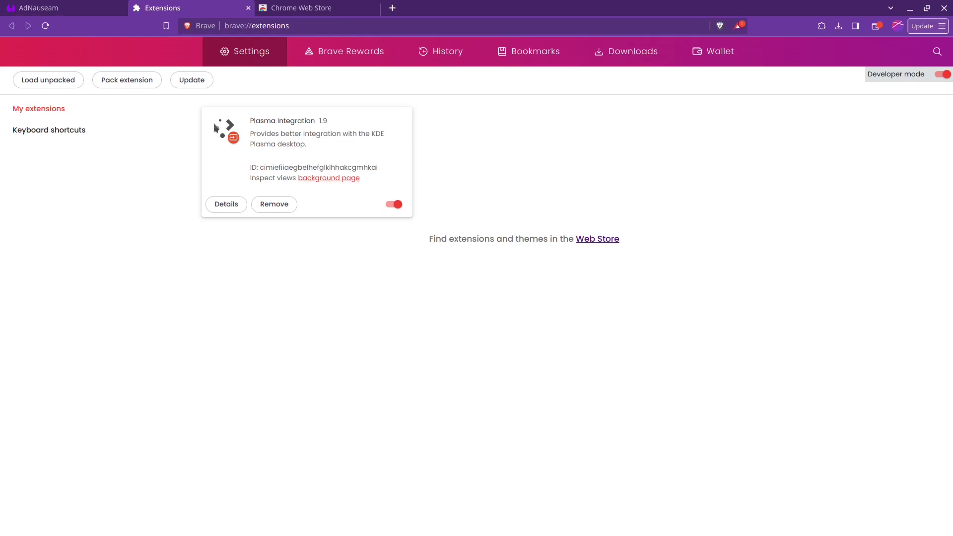
pyautogui.click(77, 86)
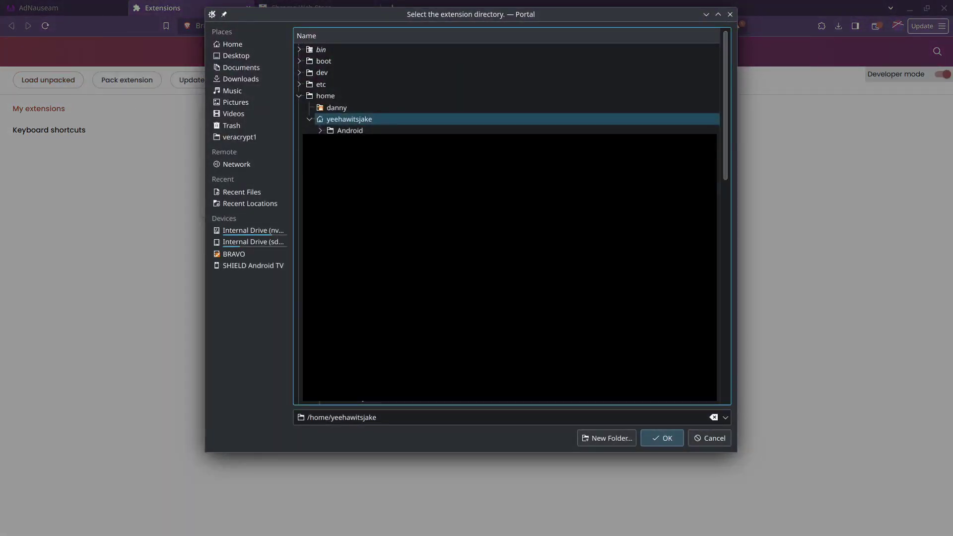
# - Pick Desktop > AdNauseam Guide > adnauseam.chromium in the folder picker and confirm with OK
pyautogui.click(247, 57)
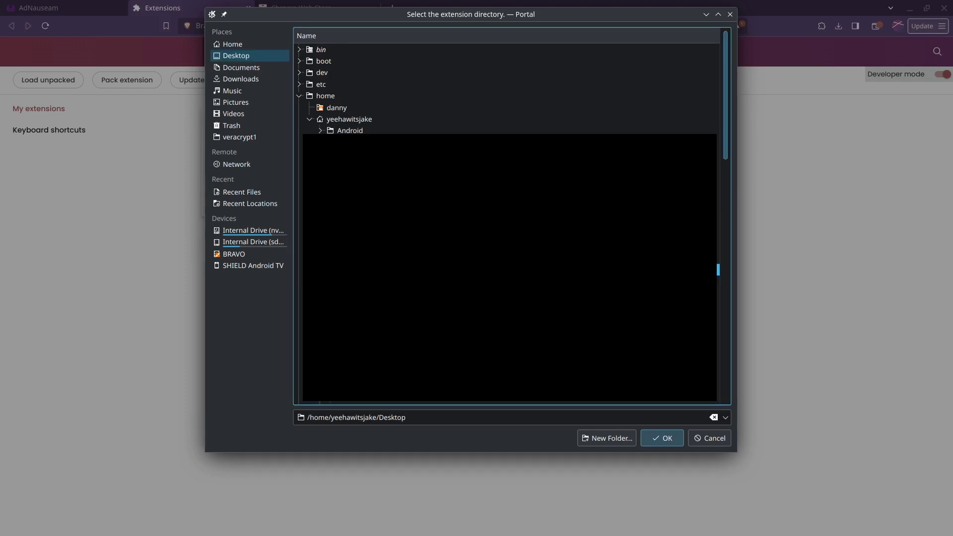
pyautogui.click(377, 293)
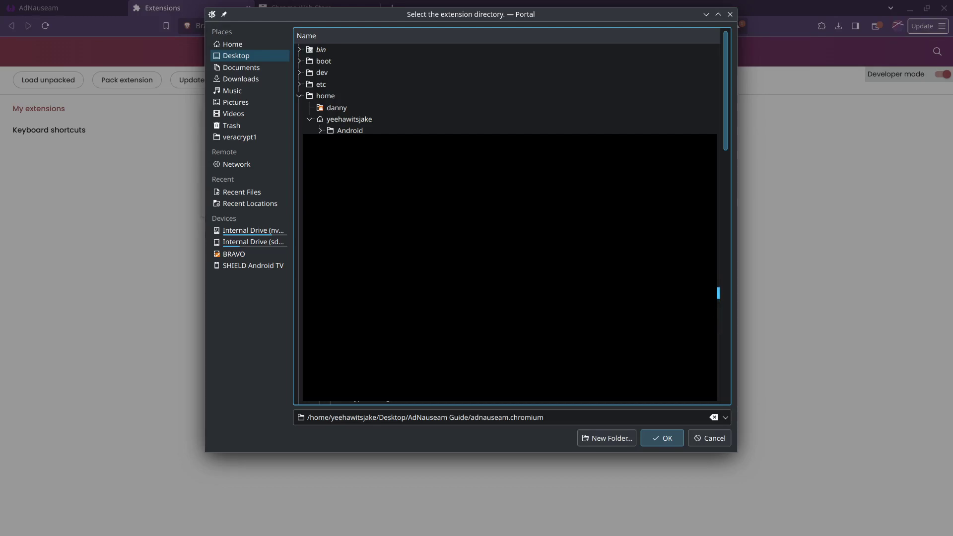
pyautogui.click(666, 439)
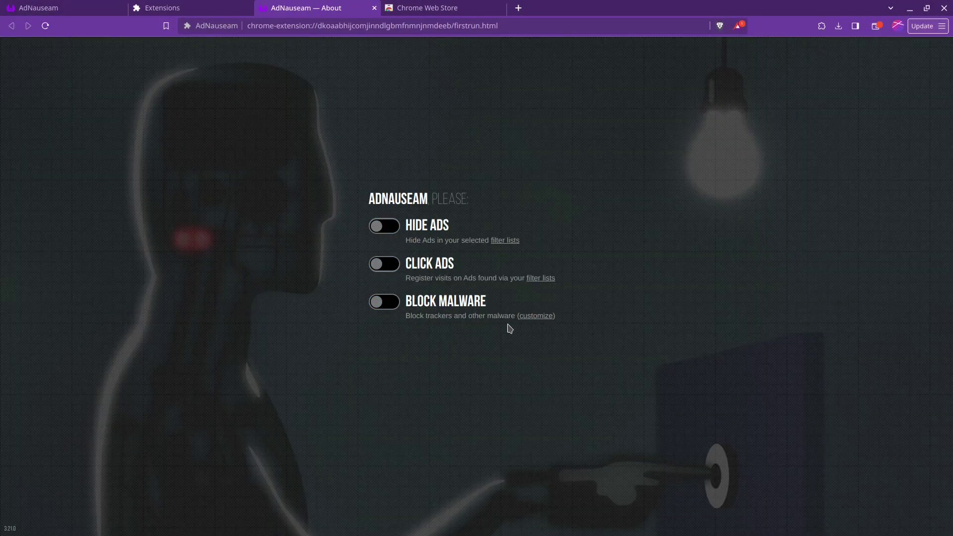
# - Switch on Block Malware, Click Ads and Hide Ads, then confirm with LET'S GO!
pyautogui.click(382, 303)
pyautogui.click(393, 264)
pyautogui.click(386, 227)
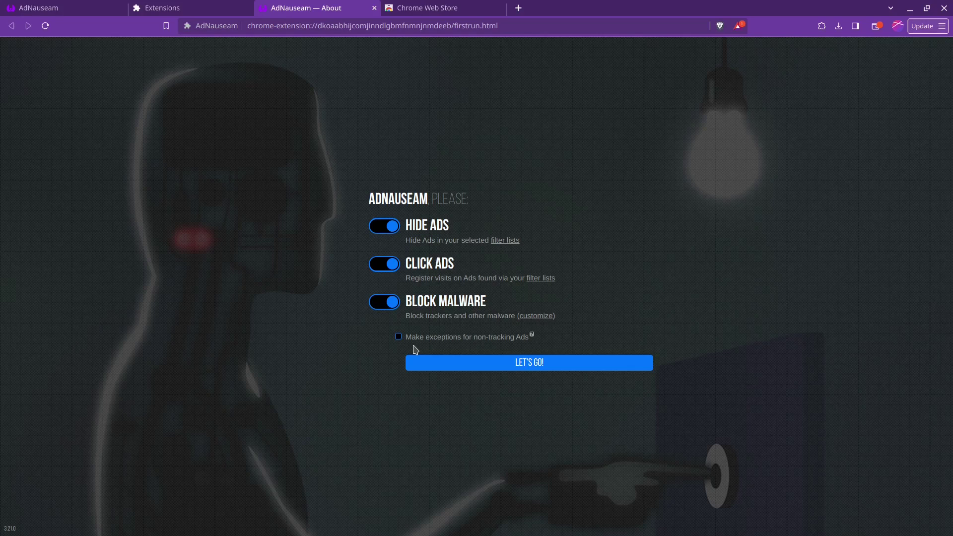
pyautogui.click(465, 370)
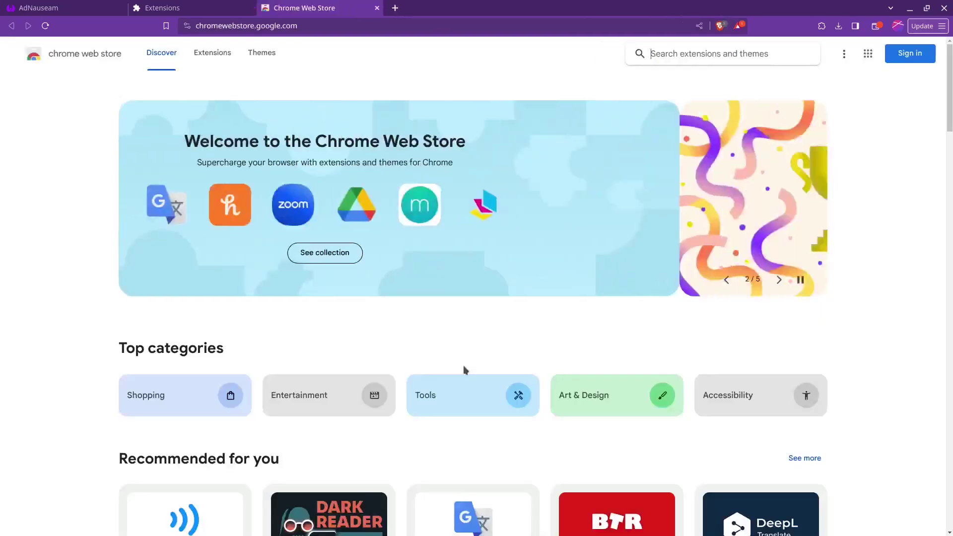
# - Pin AdNauseam to the toolbar from the Extensions menu
pyautogui.click(822, 26)
pyautogui.click(810, 111)
pyautogui.click(789, 110)
pyautogui.click(789, 110)
pyautogui.click(837, 99)
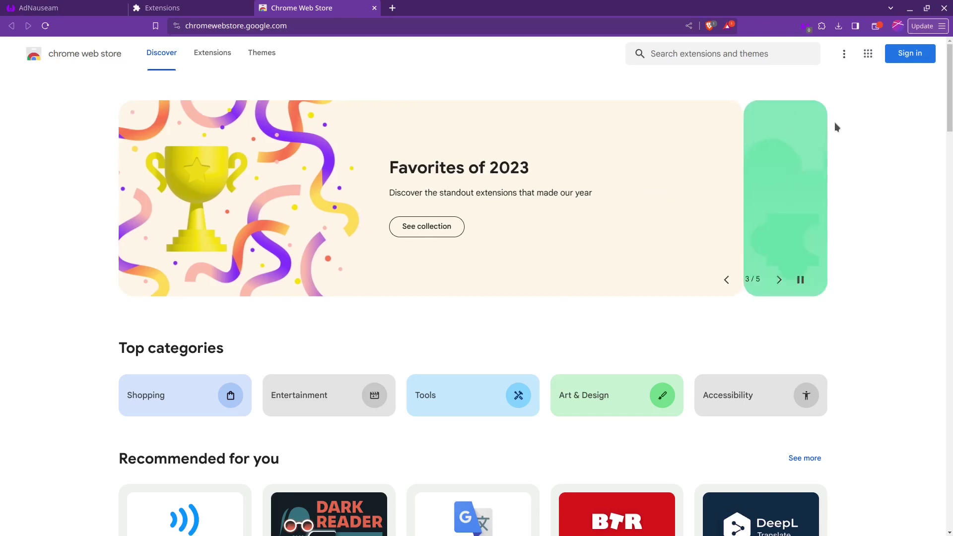
# - Set global Shields trackers & ads blocking to Disabled, keep fingerprinting Standard, and open a new tab
pyautogui.click(712, 30)
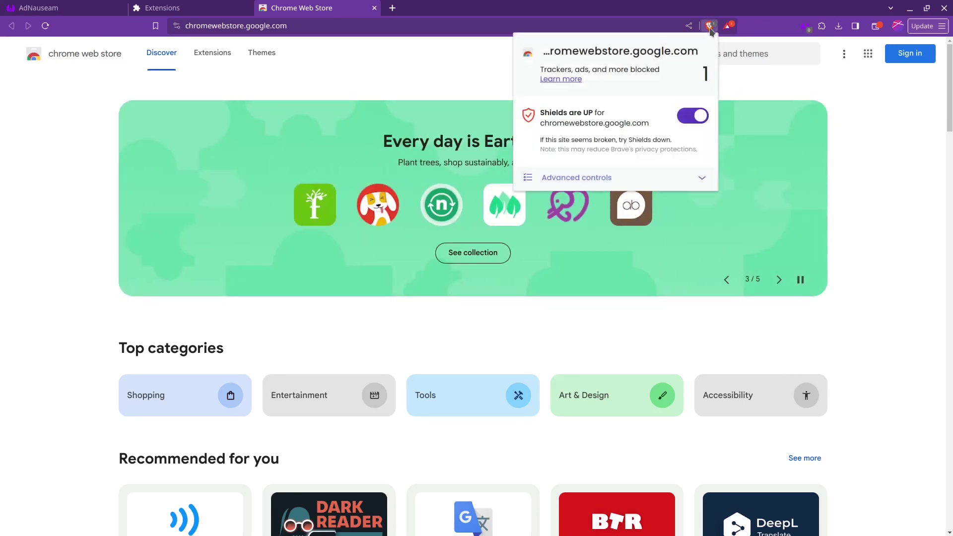
pyautogui.click(609, 179)
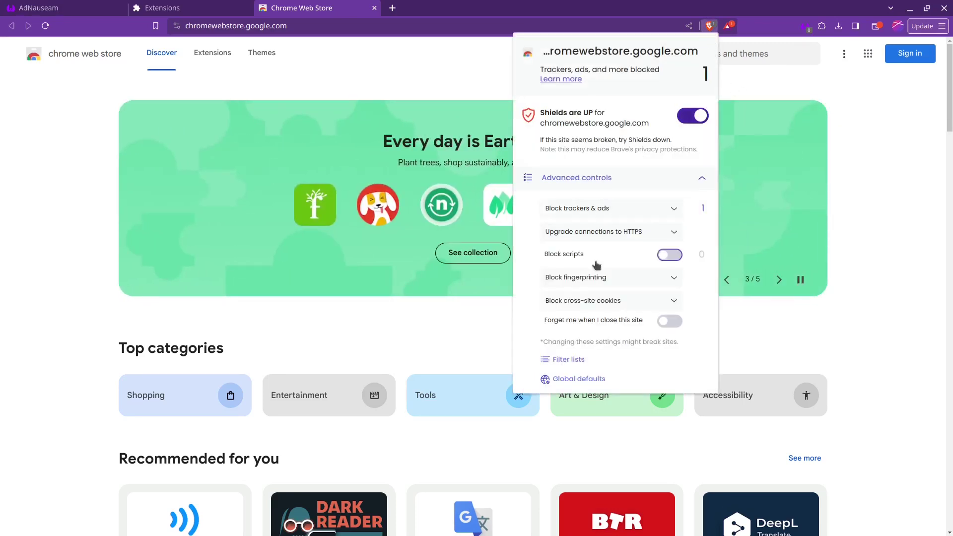
pyautogui.click(567, 379)
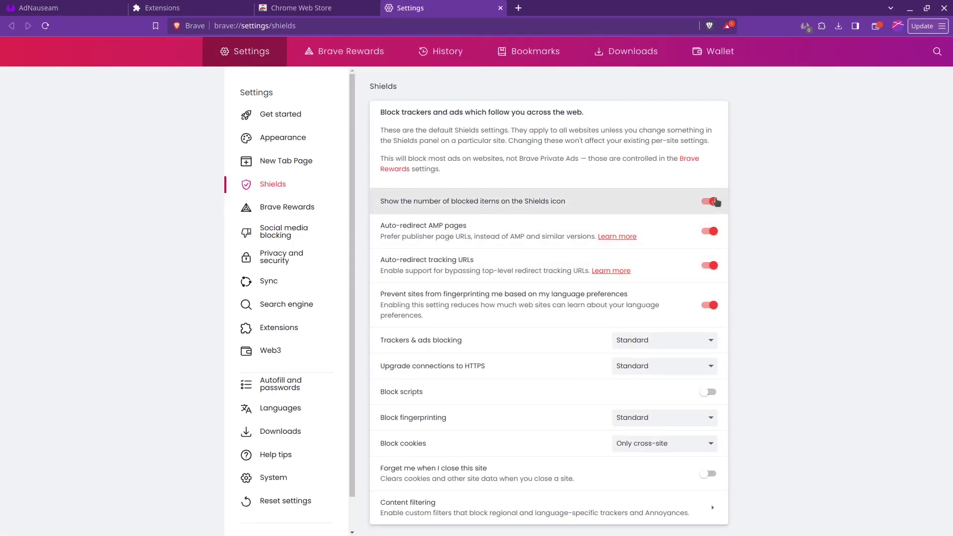
pyautogui.click(685, 340)
pyautogui.click(667, 377)
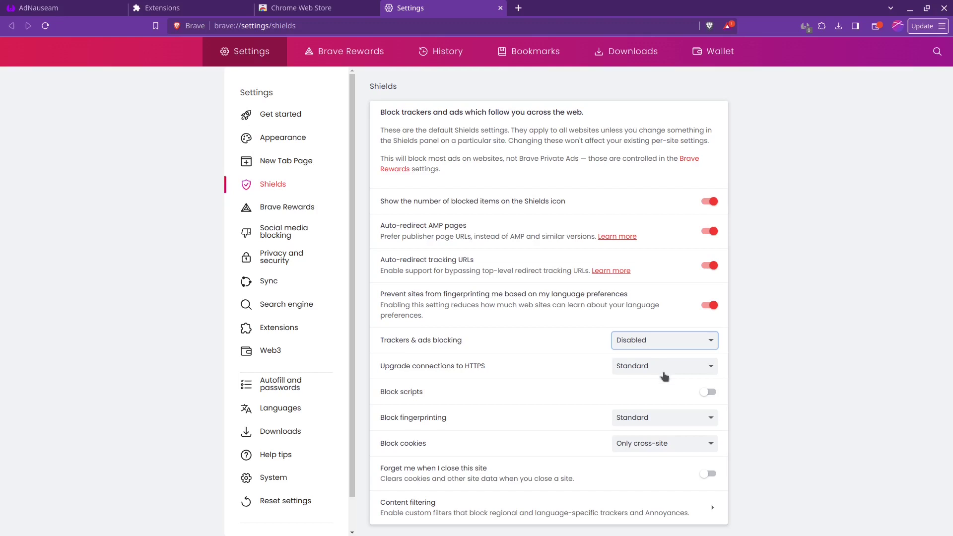
pyautogui.click(636, 418)
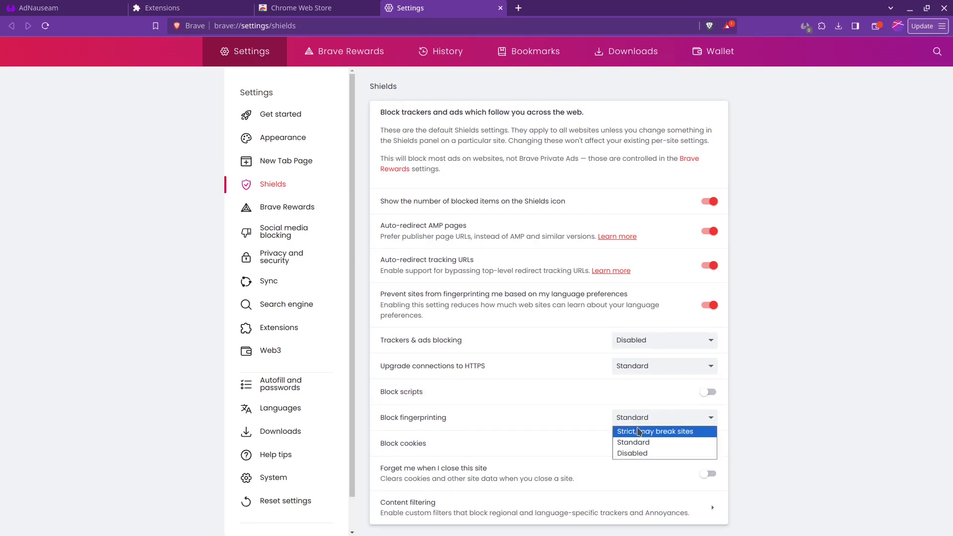
pyautogui.click(755, 401)
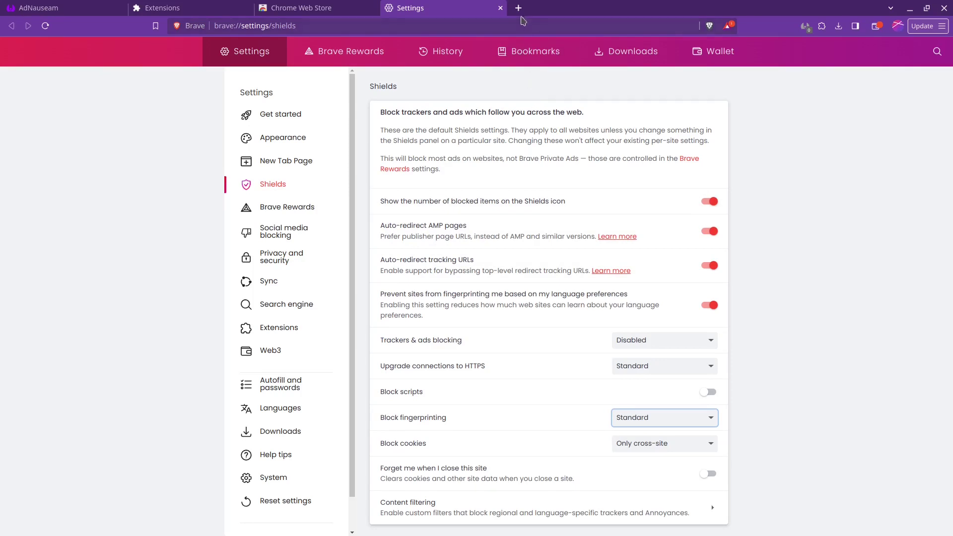
pyautogui.click(518, 10)
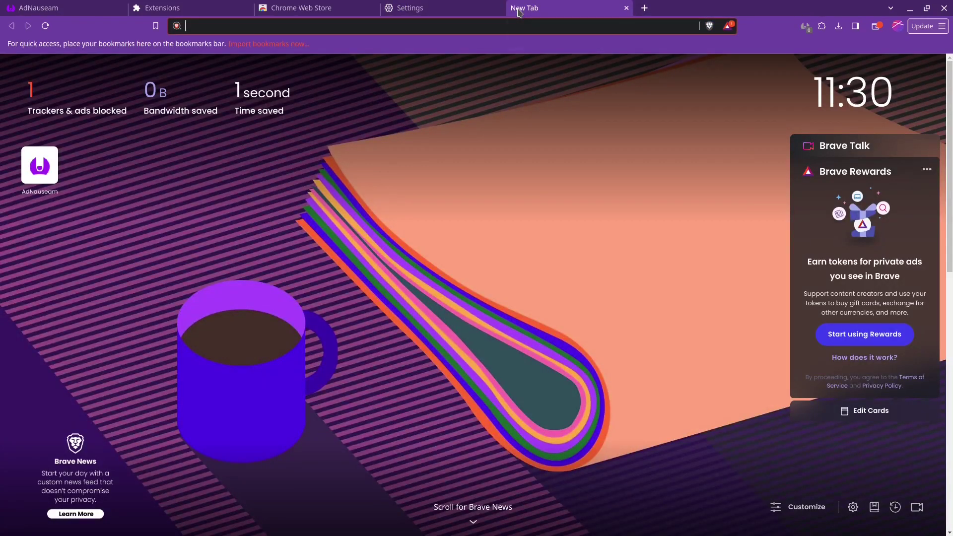
# - Search 'cherrokeefourm' and open the Jeep Cherokee Forum at cherokeeforum.com
pyautogui.write('cherrokeefourm')
pyautogui.press('Return')
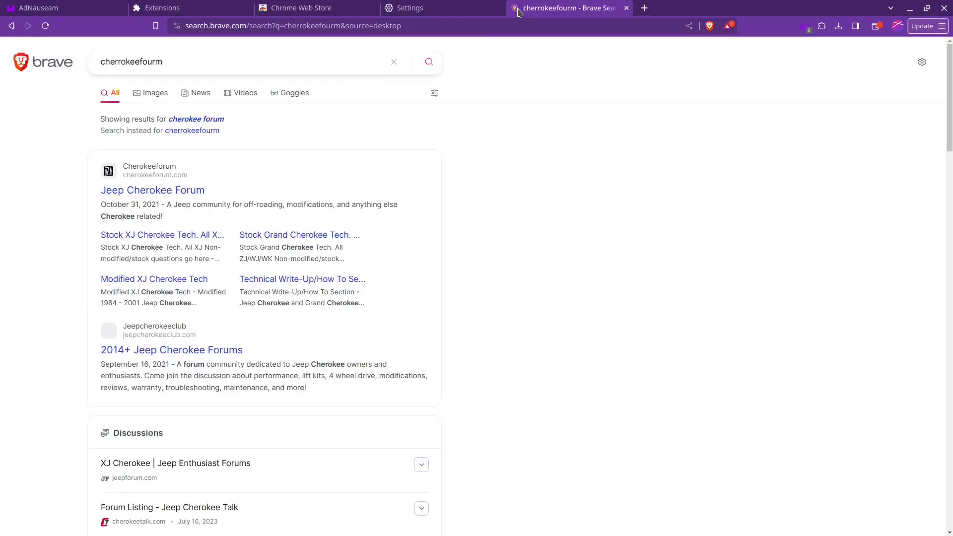
pyautogui.click(185, 197)
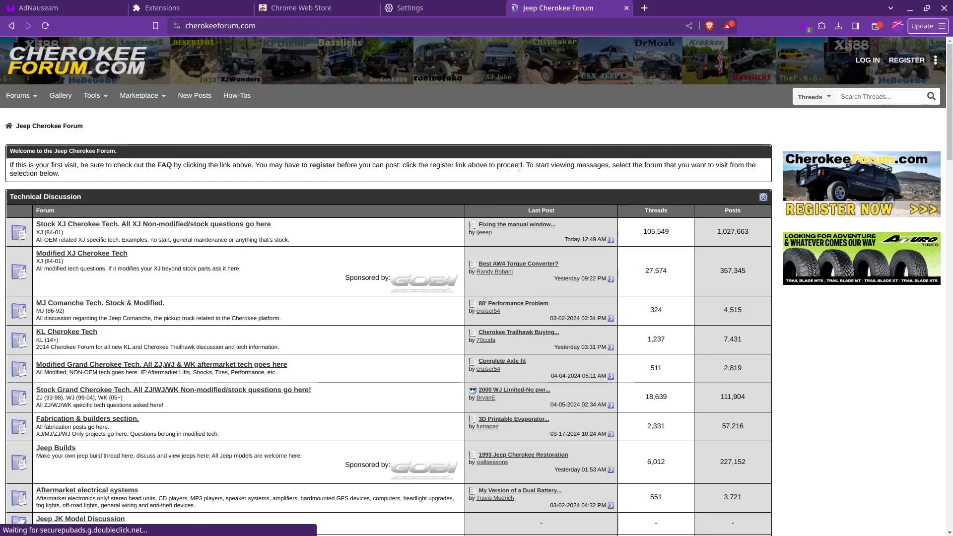
pyautogui.scroll(-3, 519, 168)
# - Turn Shields off for the forum and view AdNauseam's 6 detected ads
pyautogui.click(710, 26)
pyautogui.click(694, 118)
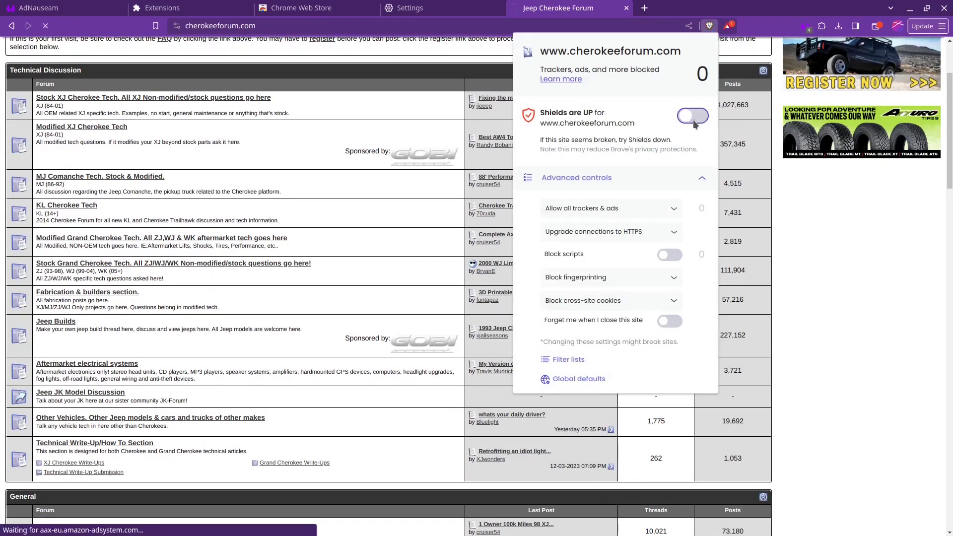
pyautogui.click(807, 28)
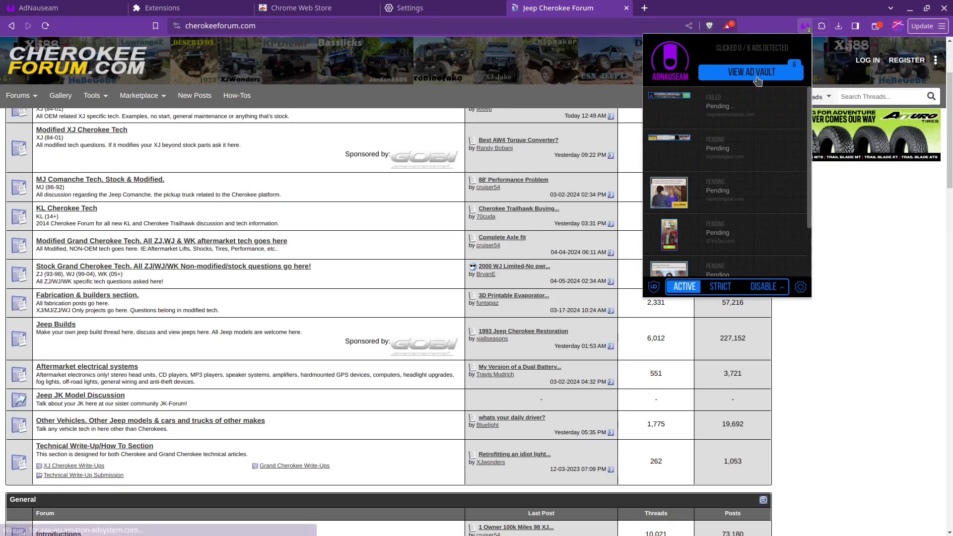
# - Open VIEW AD VAULT and pan around the 6 collected ads, 0 clicked
pyautogui.click(752, 73)
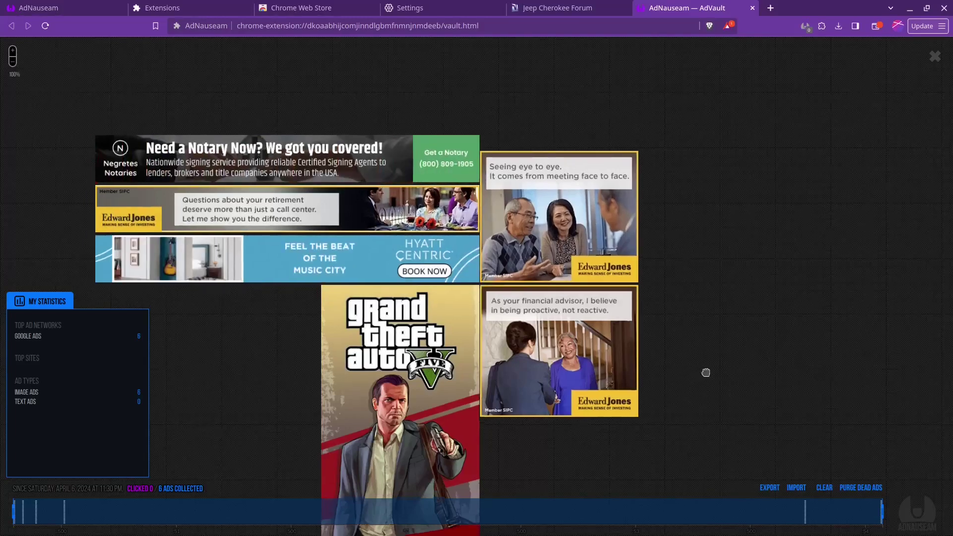
pyautogui.moveTo(705, 375); pyautogui.dragTo(758, 342)
pyautogui.scroll(-3, 553, 305)
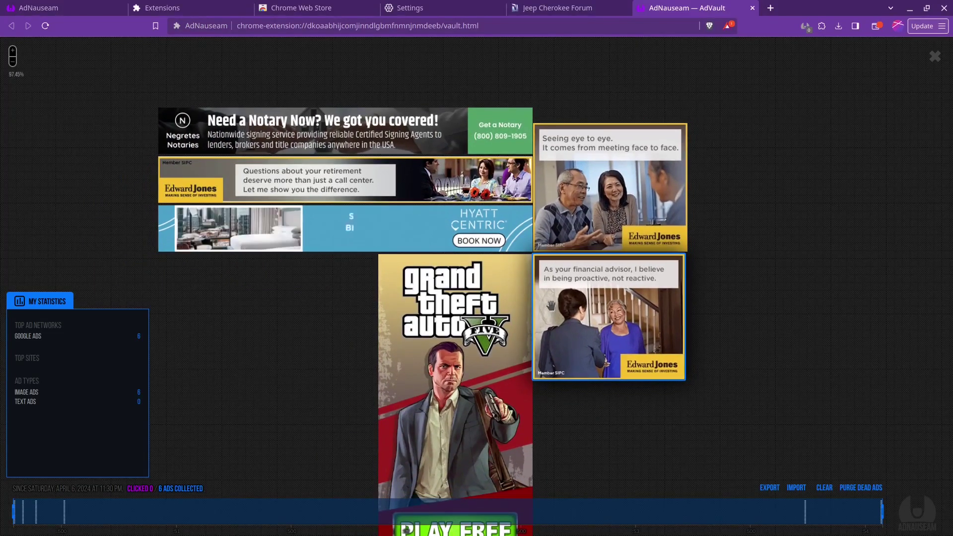
pyautogui.scroll(-3, 554, 304)
pyautogui.moveTo(536, 362); pyautogui.dragTo(541, 324)
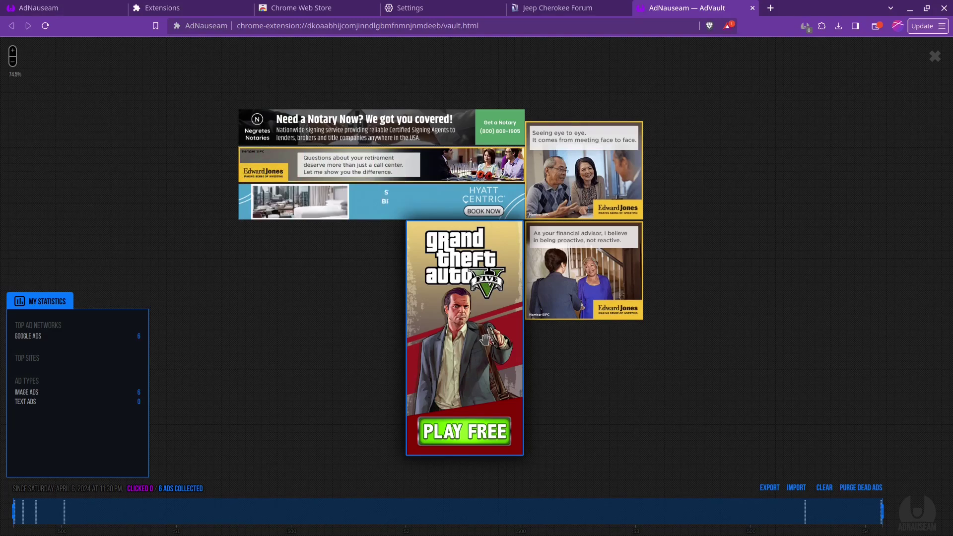
# - Back on the forum, block the Atturo tires ad with Block element... and Create
pyautogui.click(554, 9)
pyautogui.scroll(-10, 495, 278)
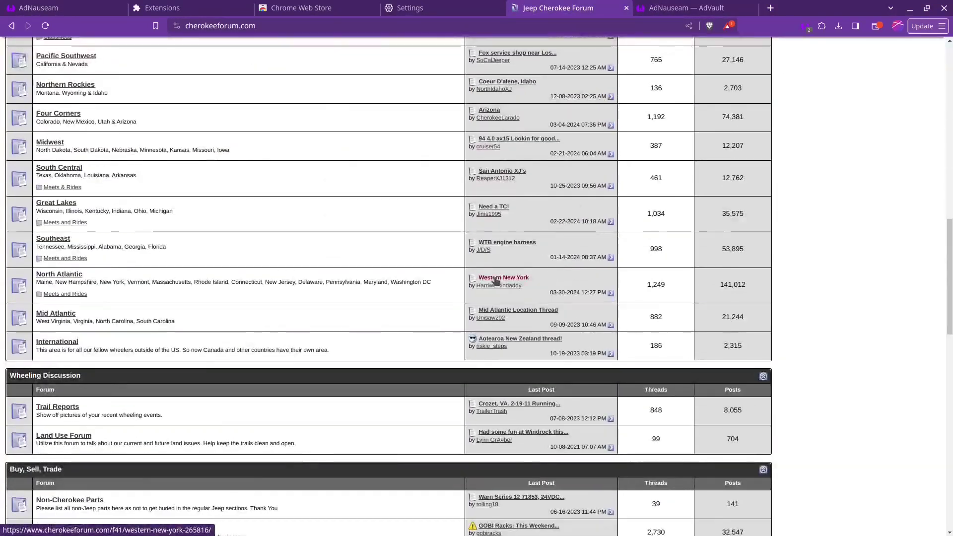
pyautogui.scroll(-8, 495, 279)
pyautogui.scroll(20, 495, 277)
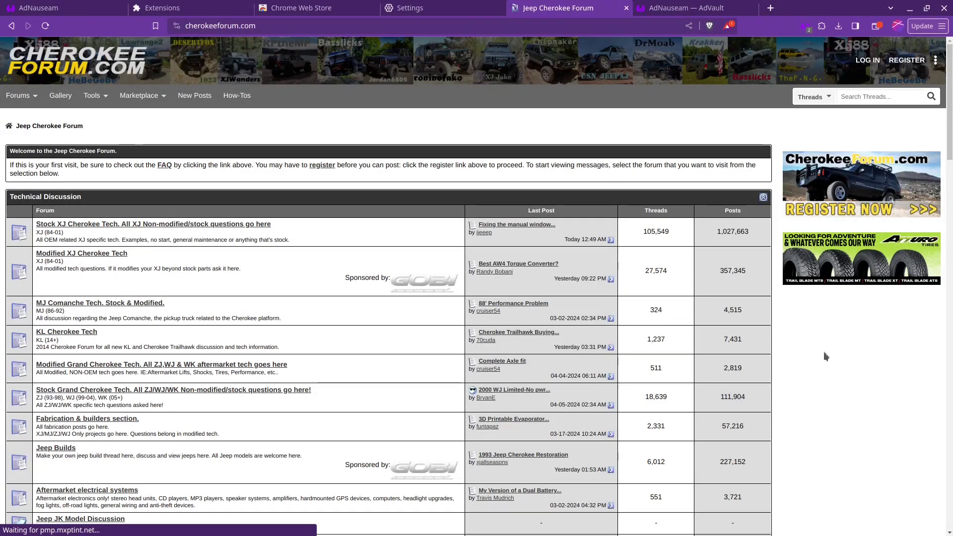
pyautogui.rightClick(818, 257)
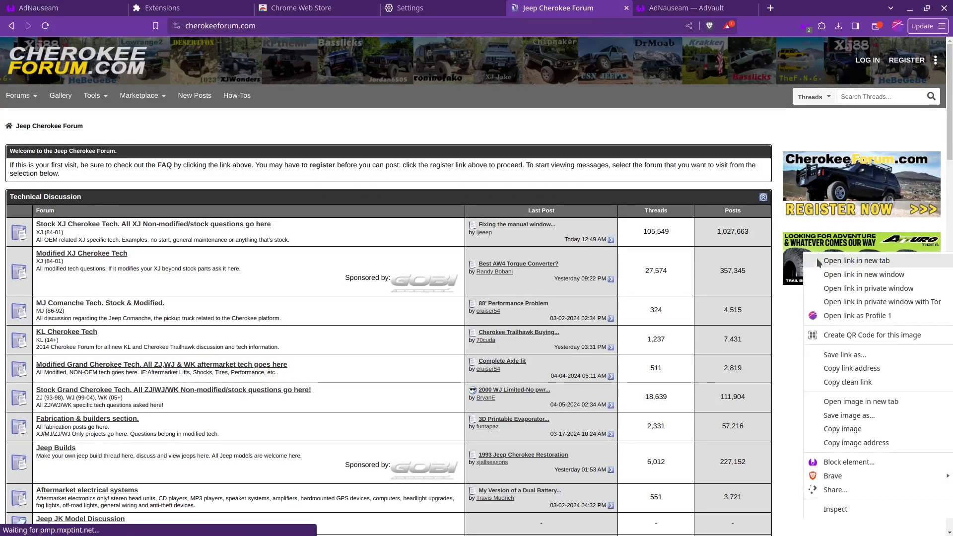
pyautogui.click(861, 464)
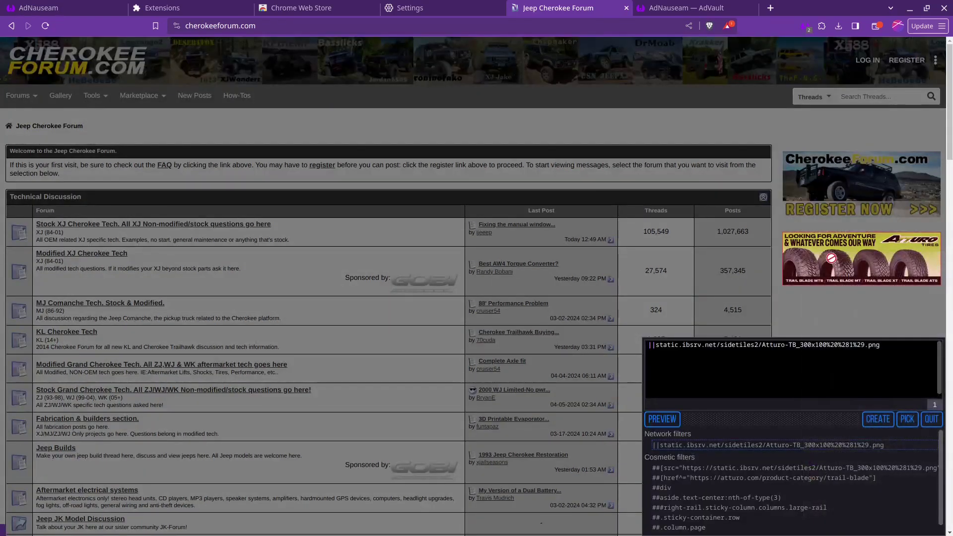
pyautogui.click(878, 420)
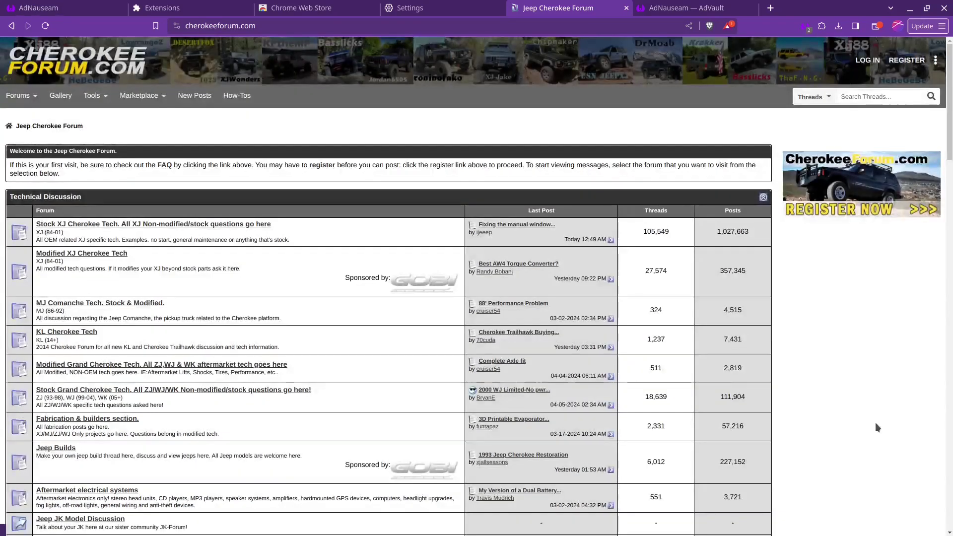